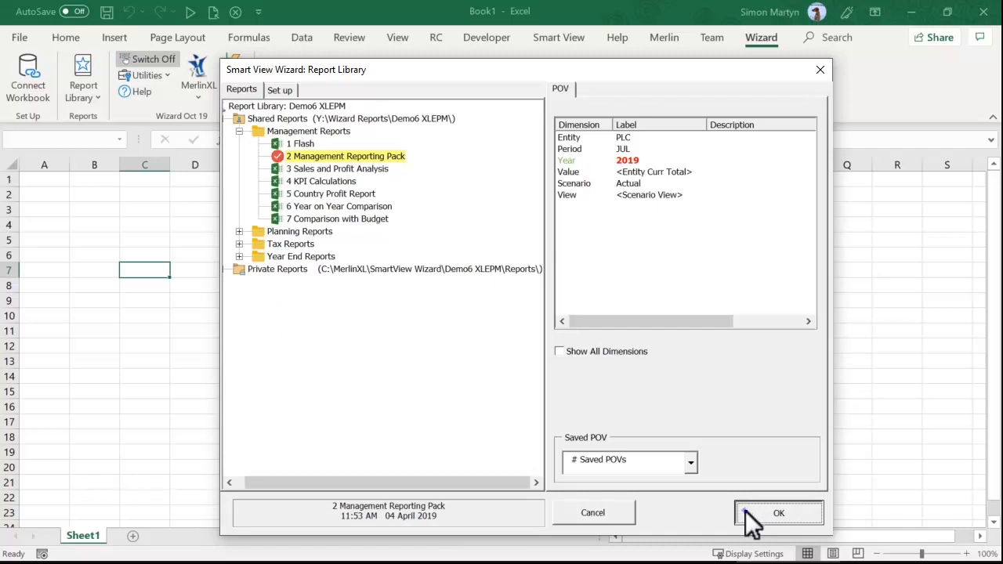
Open the shared report 2 Management Reporting Pack and review its Income Statement and Balance Sheet by Periods sheets.
left_click(745, 511)
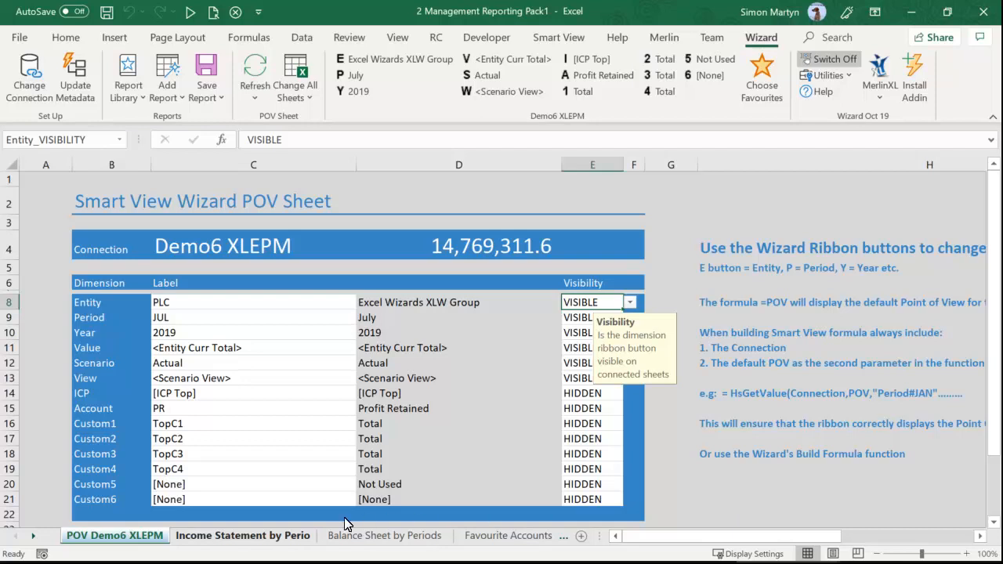
left_click(241, 539)
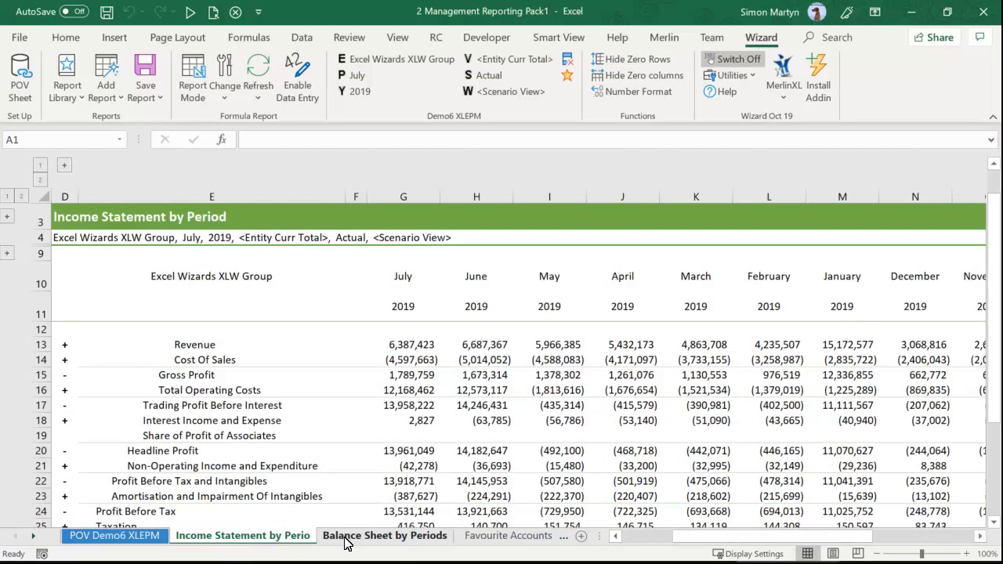
left_click(403, 540)
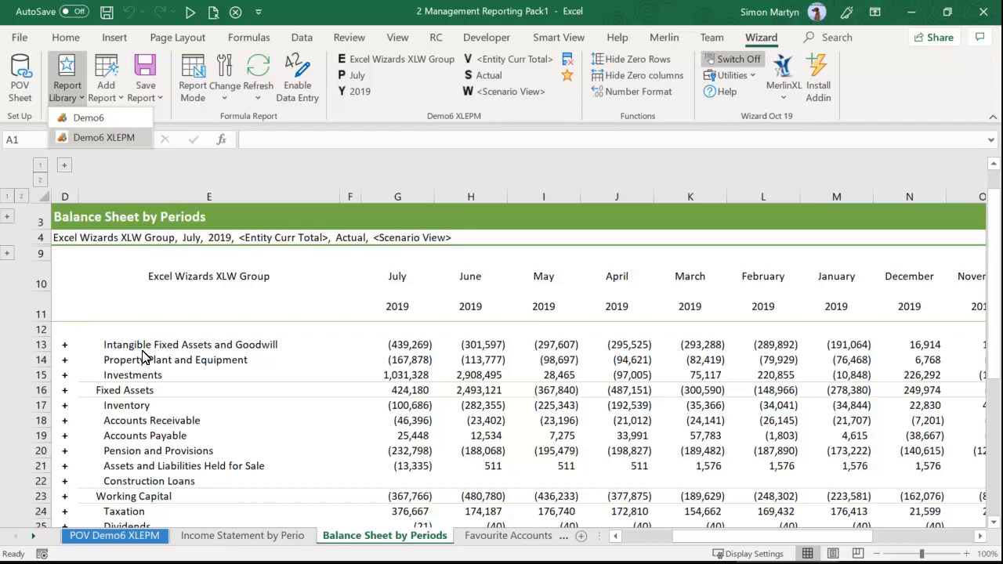
Set the Demo6 XLEPM report library's shared reports folder to Y:\Wizard Reports\Demo6 XLEPM.
left_click(113, 140)
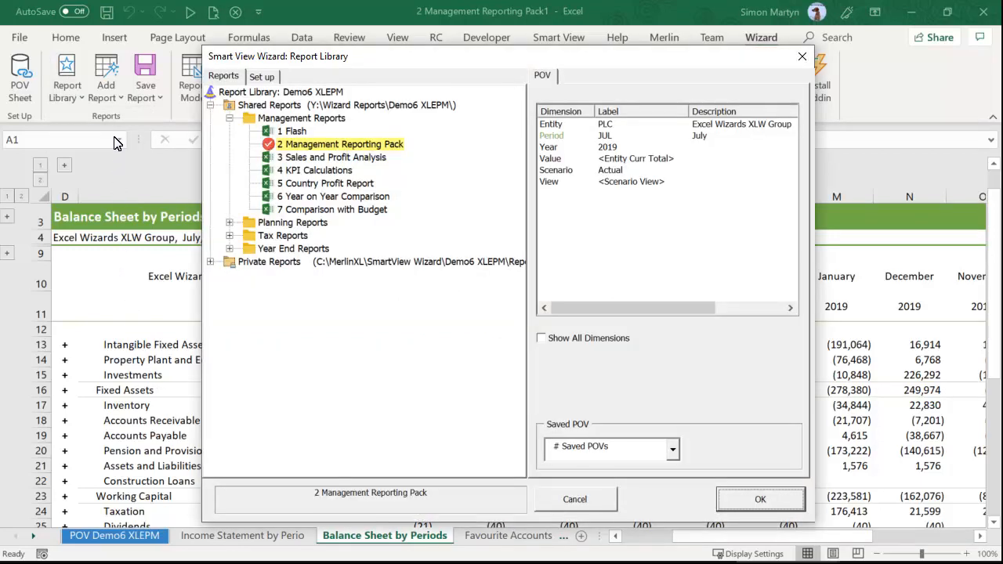
left_click(263, 76)
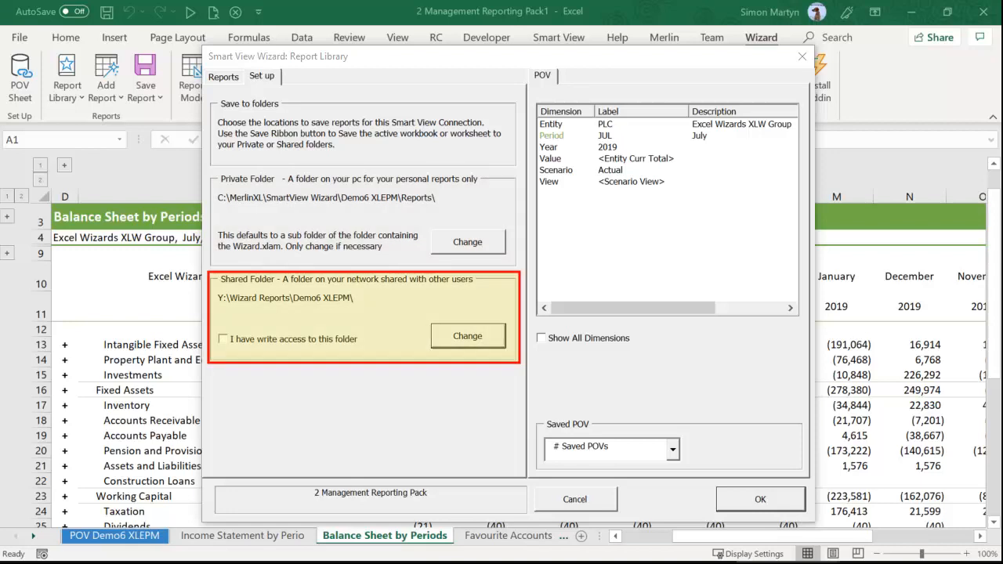
left_click(468, 336)
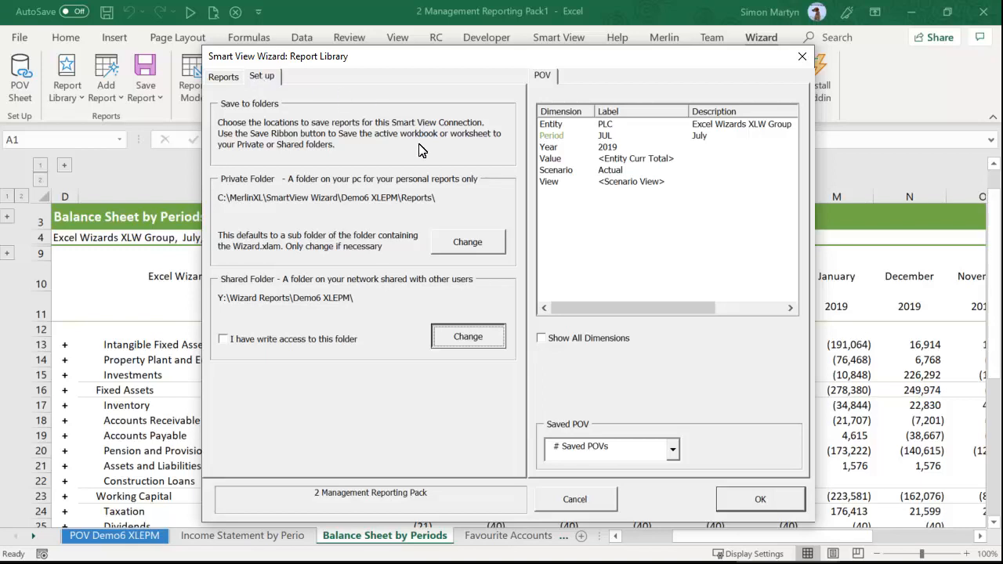
left_click(468, 336)
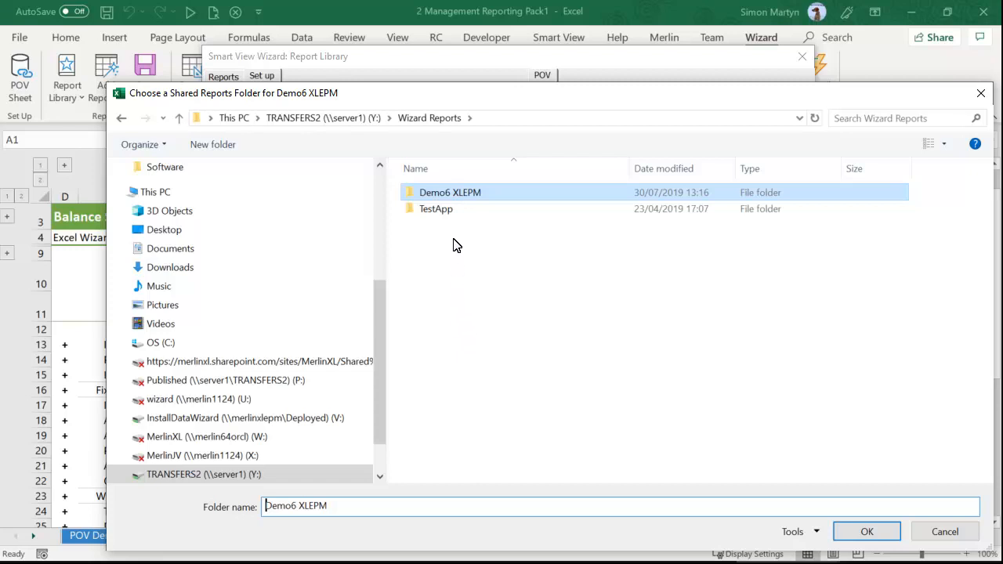
double_click(453, 193)
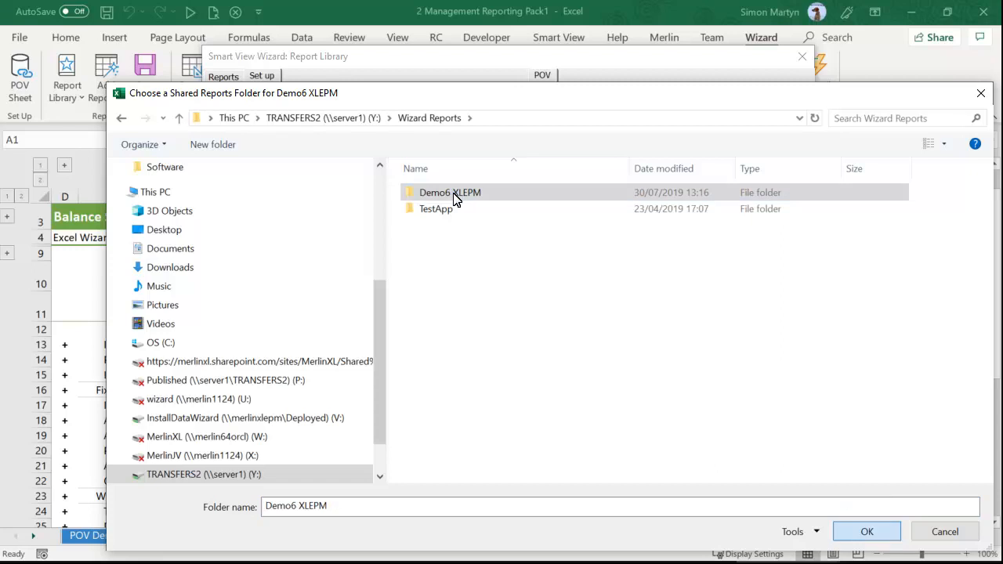
left_click(868, 532)
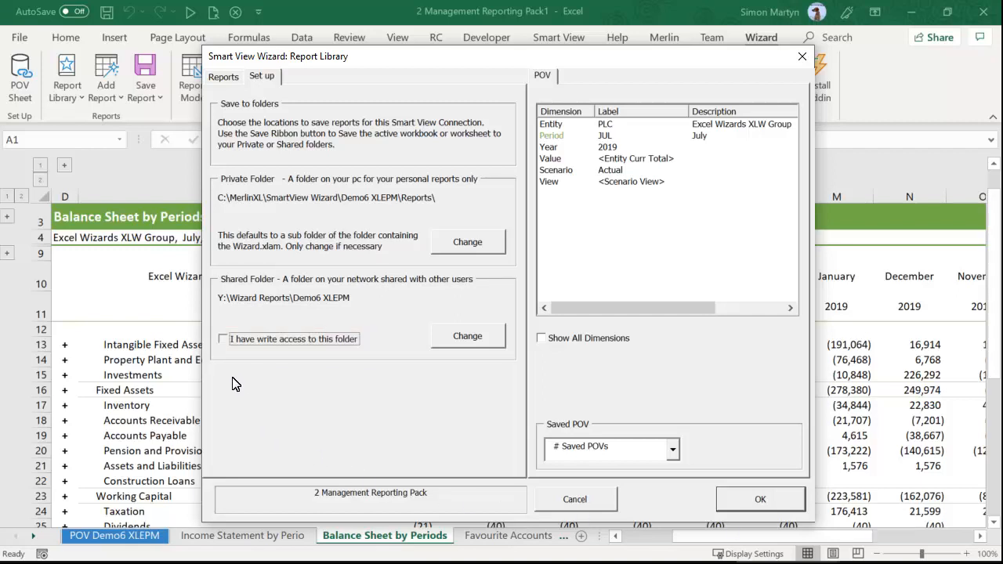
Mark the shared reports folder as one with write access and leave the report library.
left_click(224, 339)
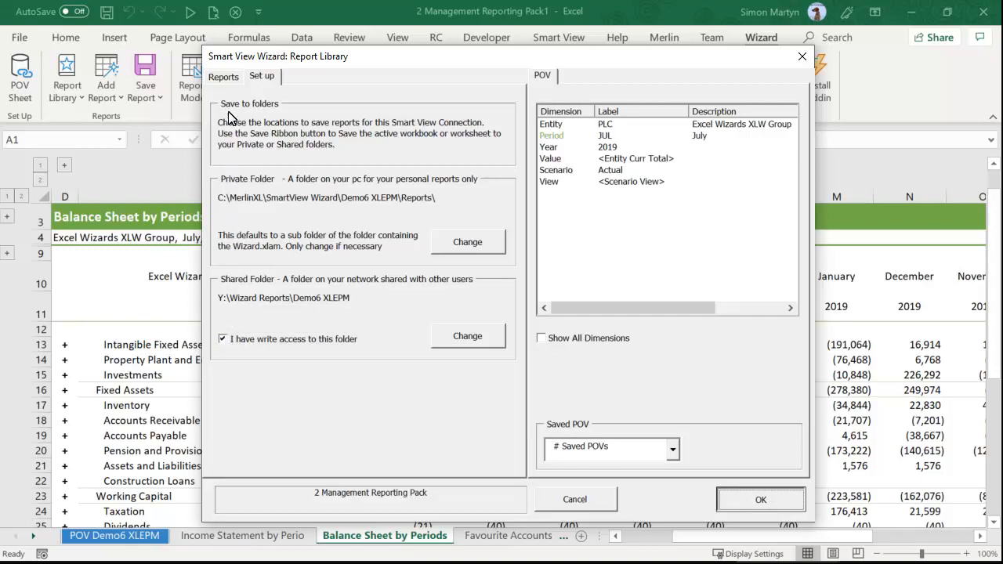
left_click(226, 76)
left_click(575, 502)
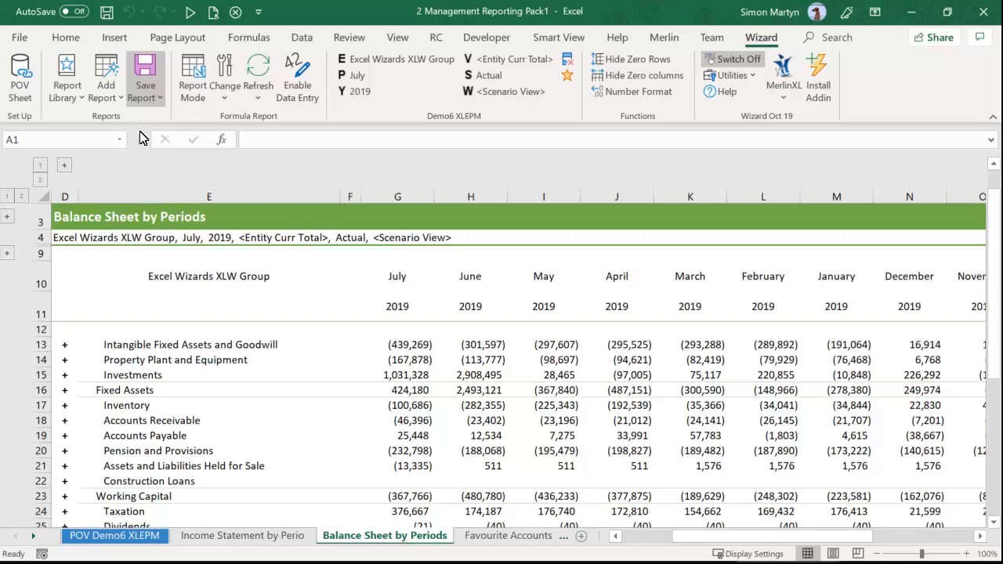
Start saving the workbook as a copy in the shared folder, with the Smart View formulas removed.
left_click(142, 98)
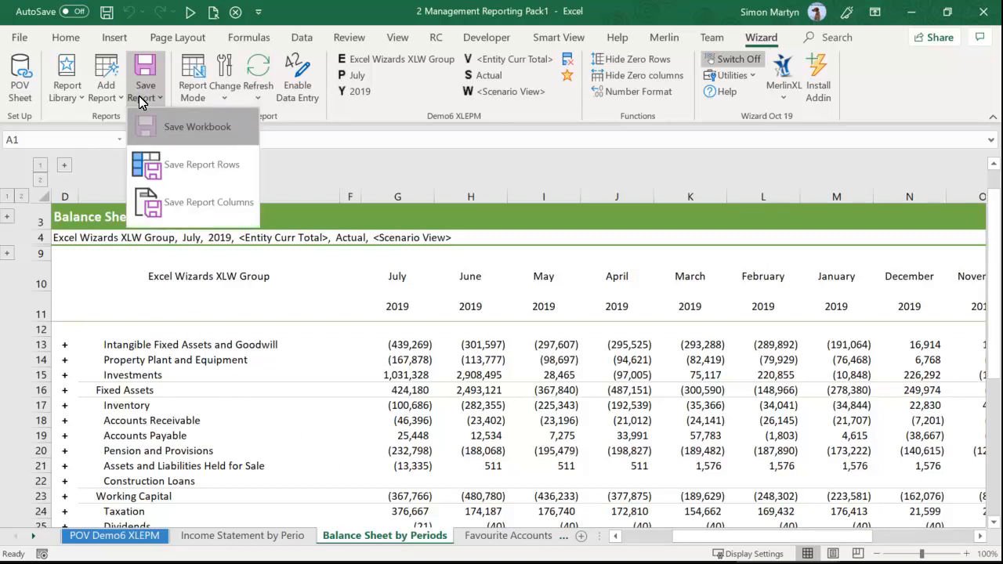
left_click(210, 129)
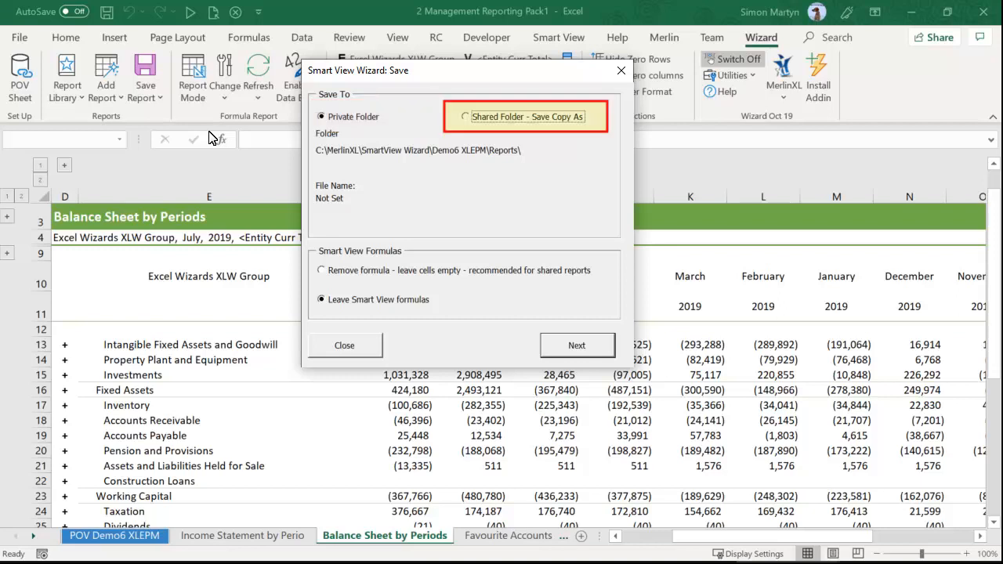
left_click(464, 118)
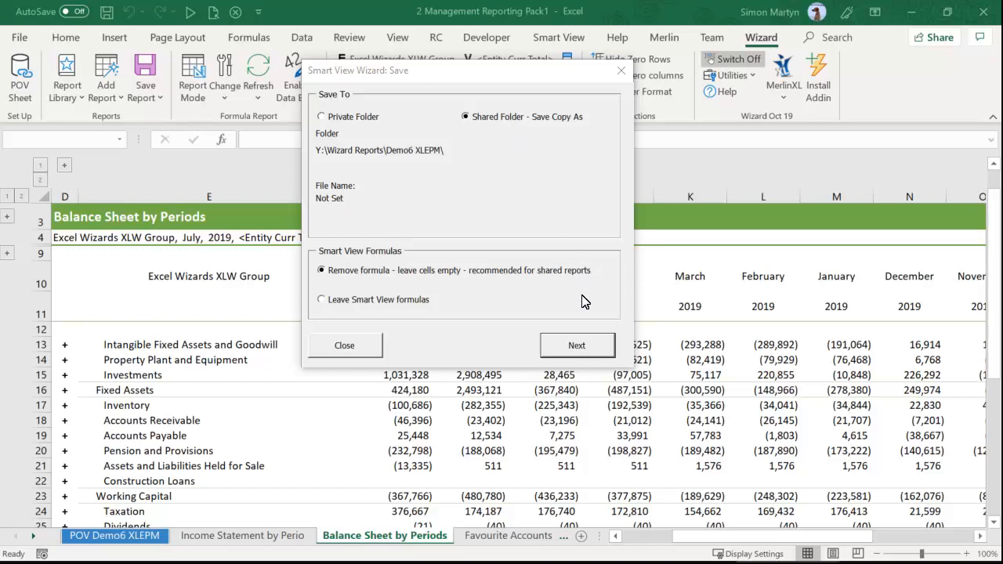
left_click(581, 344)
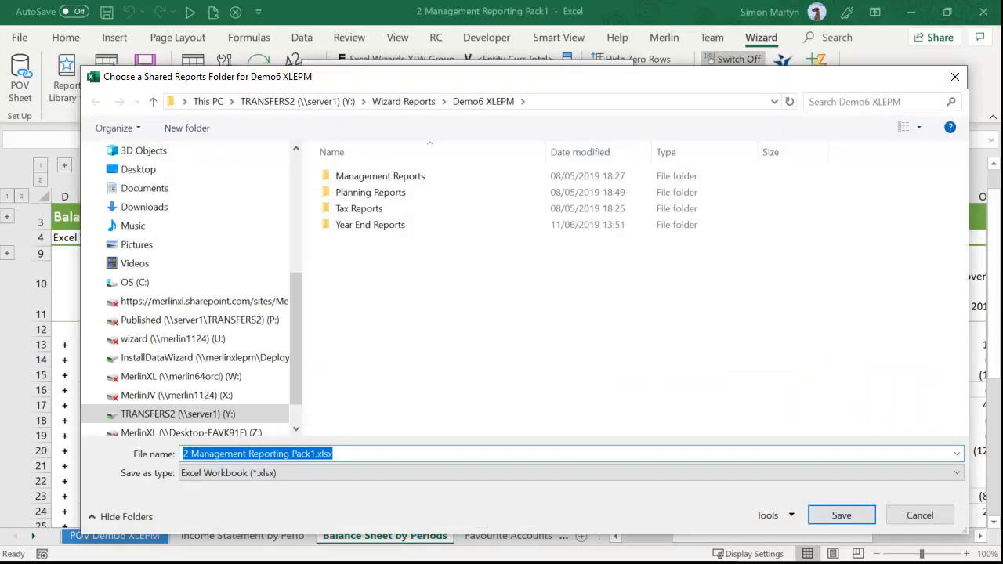
Create a folder named Example Reports inside the shared Demo6 XLEPM folder and open it.
left_click(193, 128)
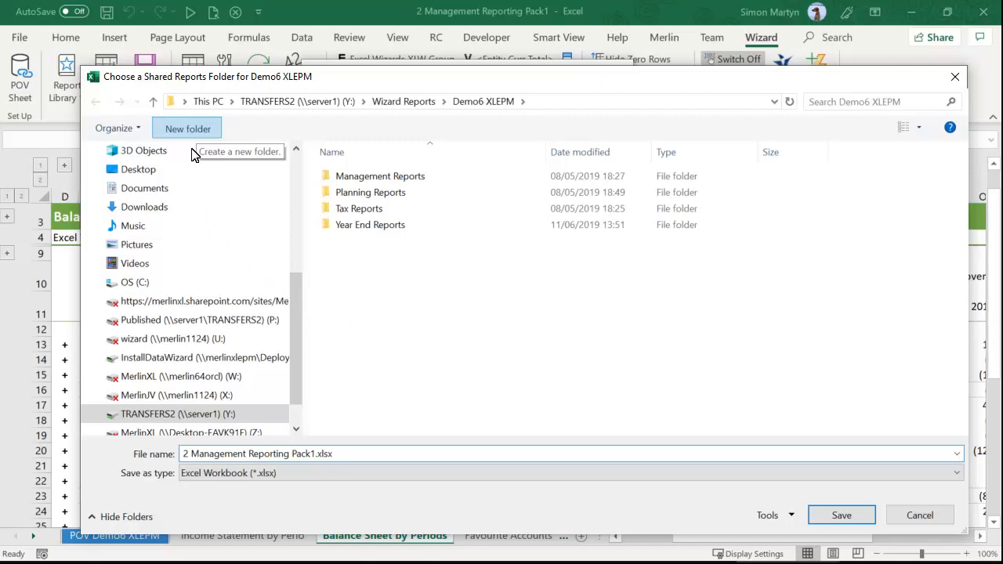
type("Example Reports")
key("Return")
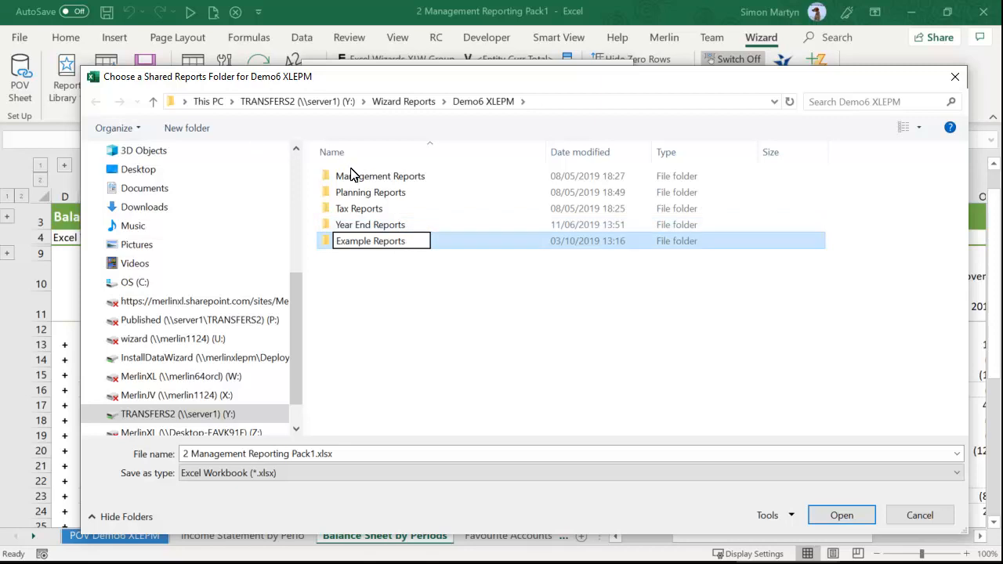
double_click(385, 241)
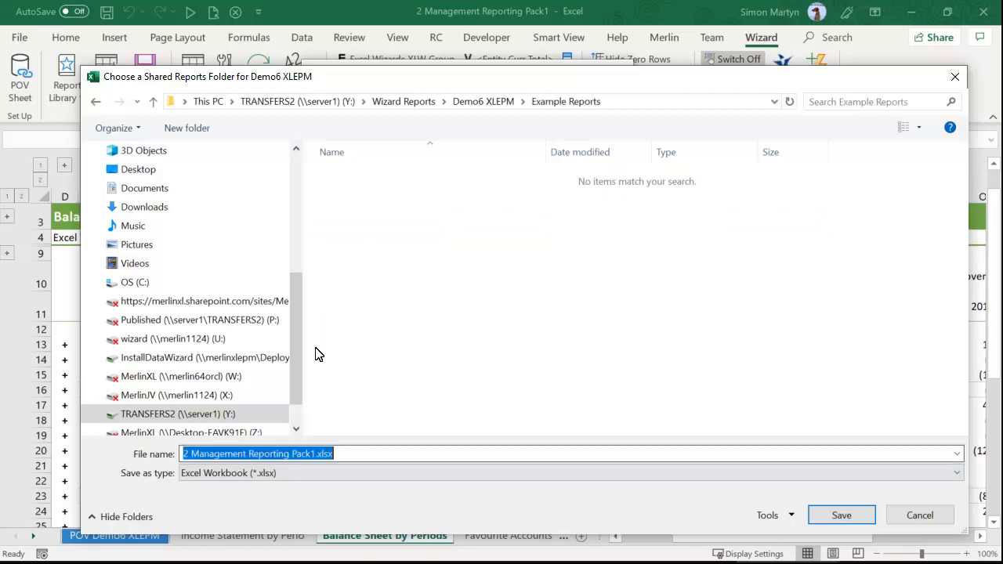
Name the shared copy 2 Management Reporting Pack.xlsx and save it in the Example Reports folder.
left_click(310, 454)
key("BackSpace")
left_click(823, 523)
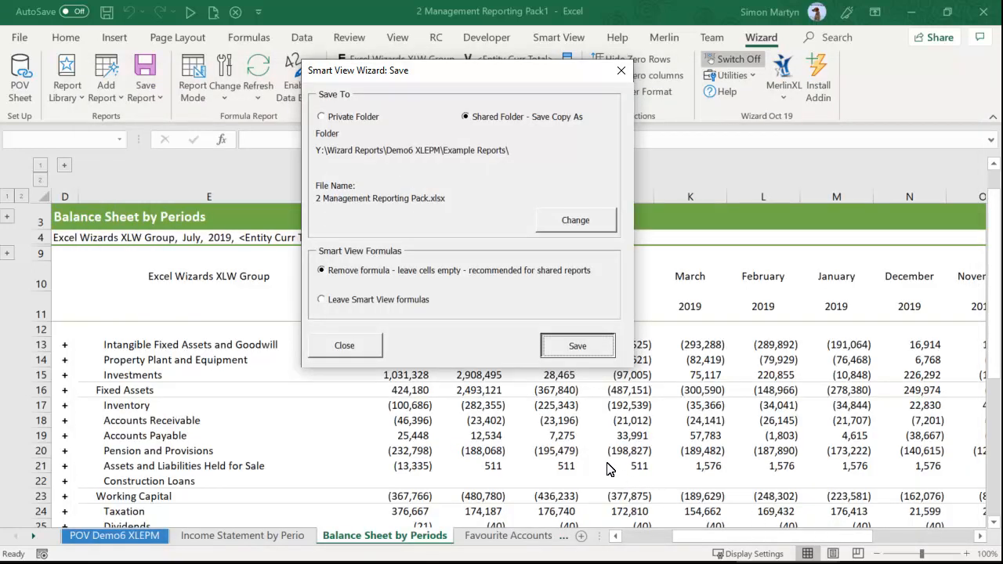
left_click(559, 349)
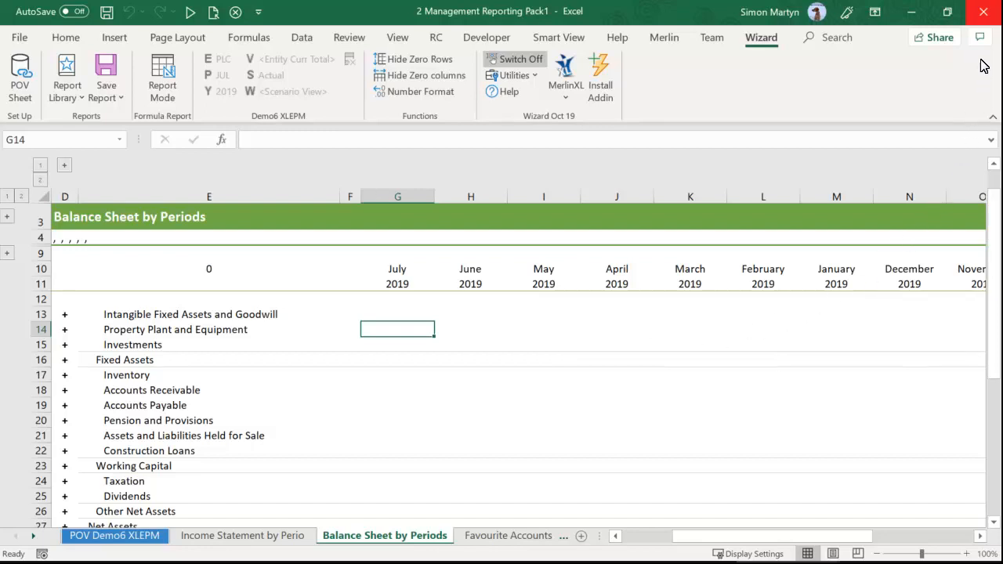
Close the workbook and choose 2 Management Reporting Pack from the shared Example Reports folder in the Demo6 XLEPM report library.
left_click(985, 20)
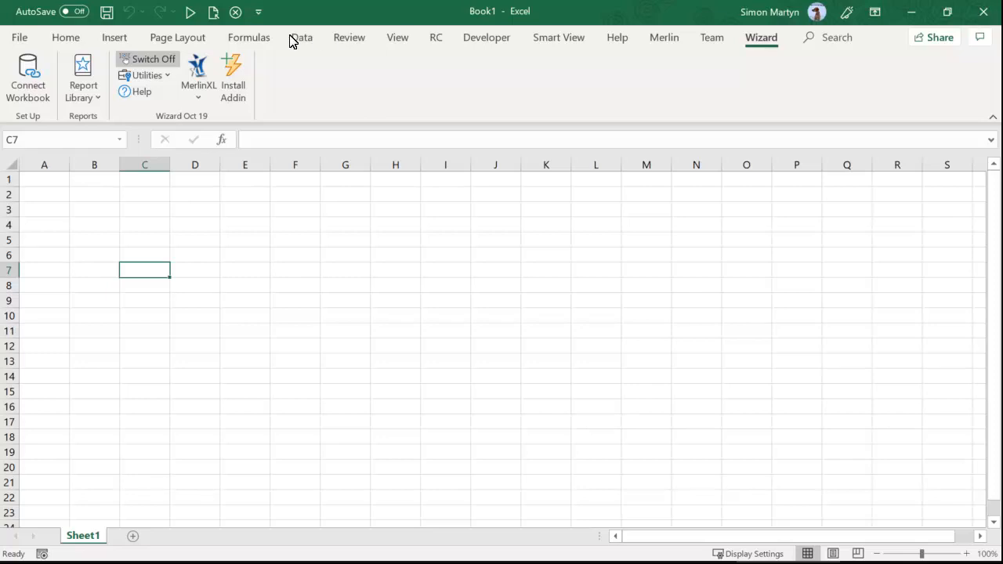
left_click(83, 94)
left_click(119, 138)
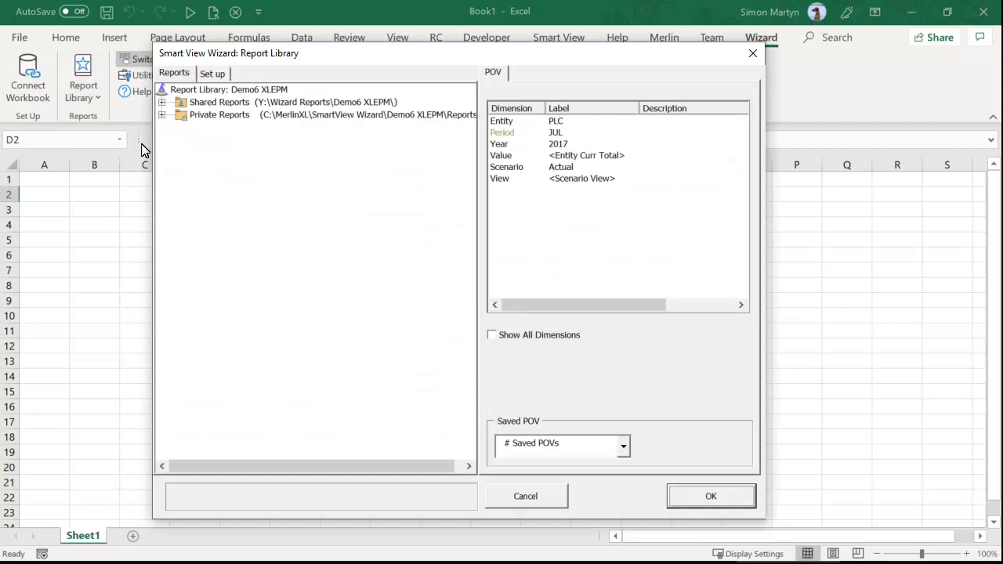
double_click(213, 108)
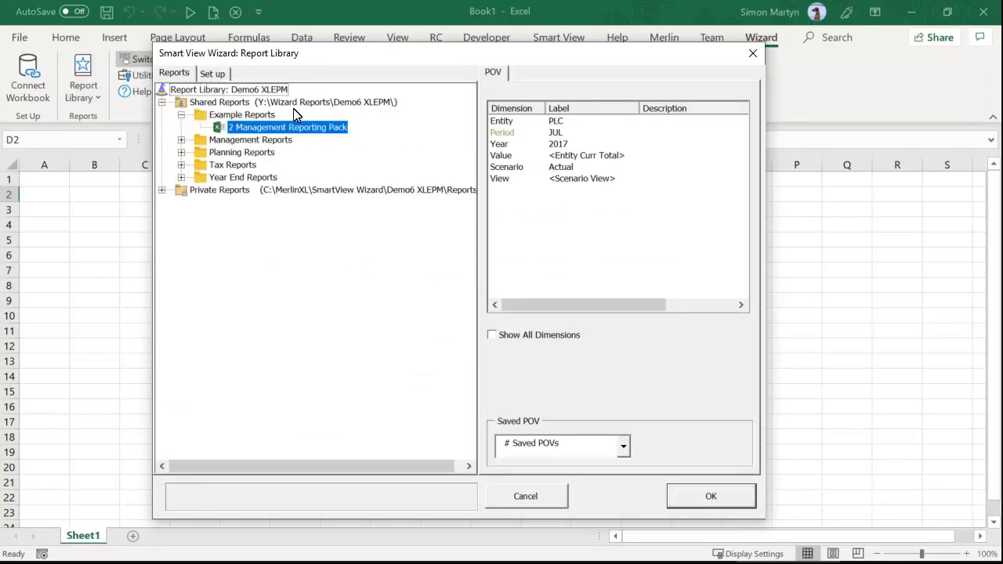
double_click(317, 129)
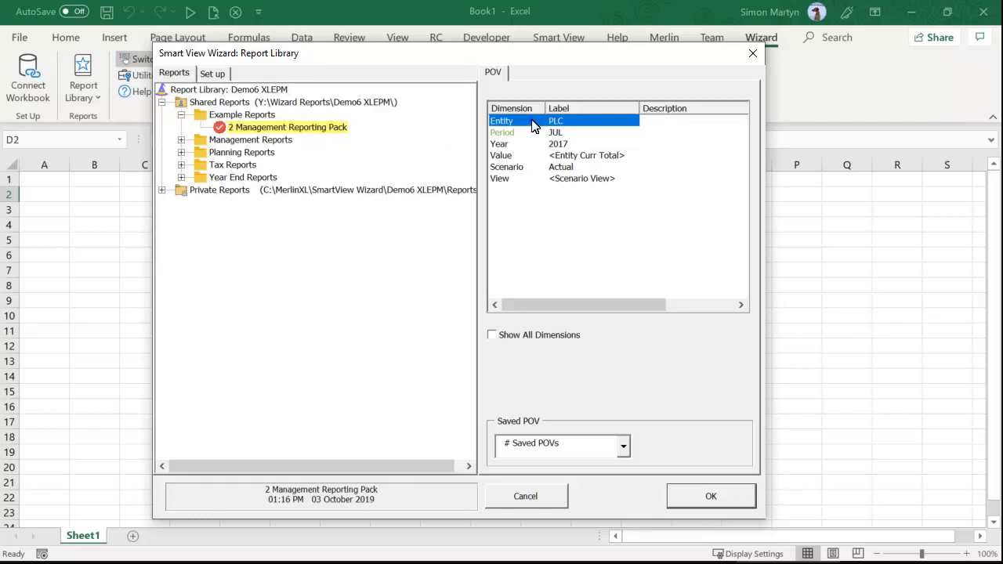
Set the report's point-of-view year to 2019 and open the chosen report.
left_click(525, 143)
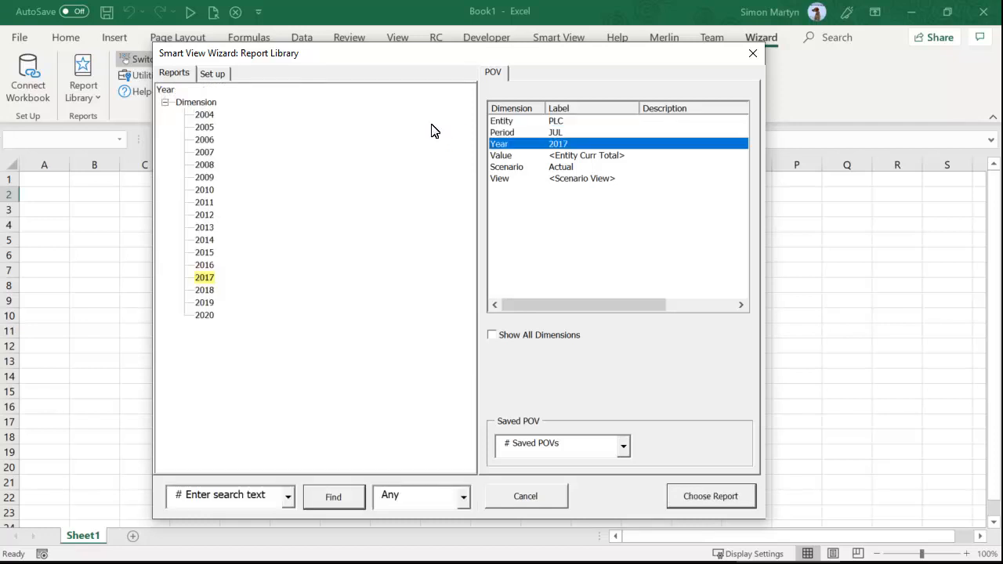
double_click(205, 302)
left_click(709, 496)
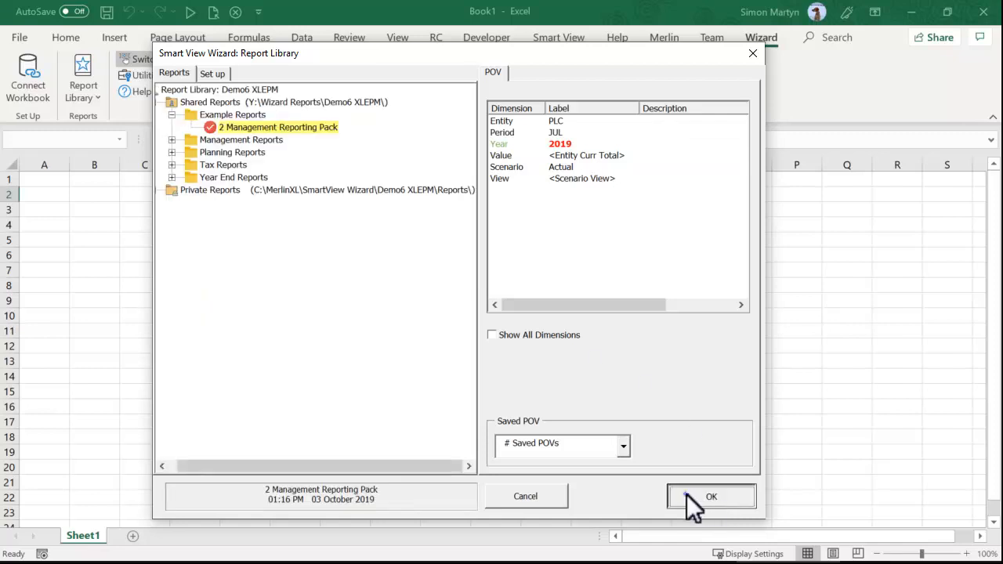
left_click(687, 494)
Inspect the July Revenue formula on the Income Statement by Period sheet and switch the sheet to Edit Mode.
left_click(242, 536)
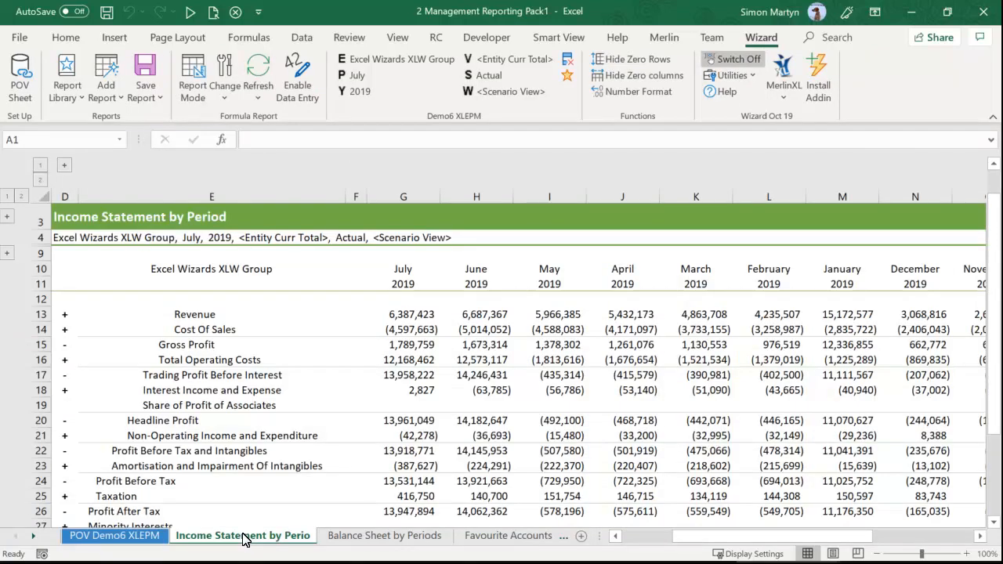
left_click(407, 317)
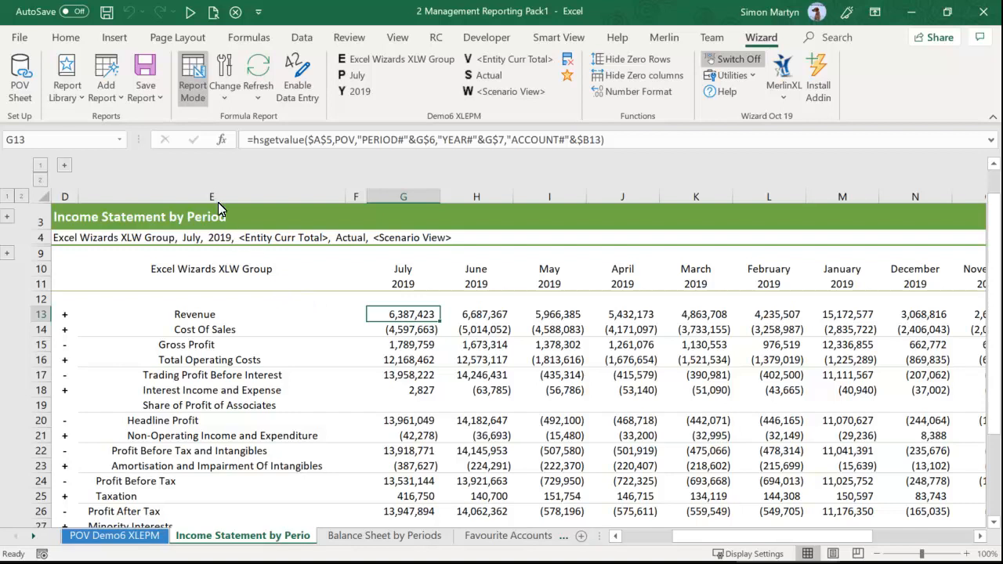
left_click(197, 77)
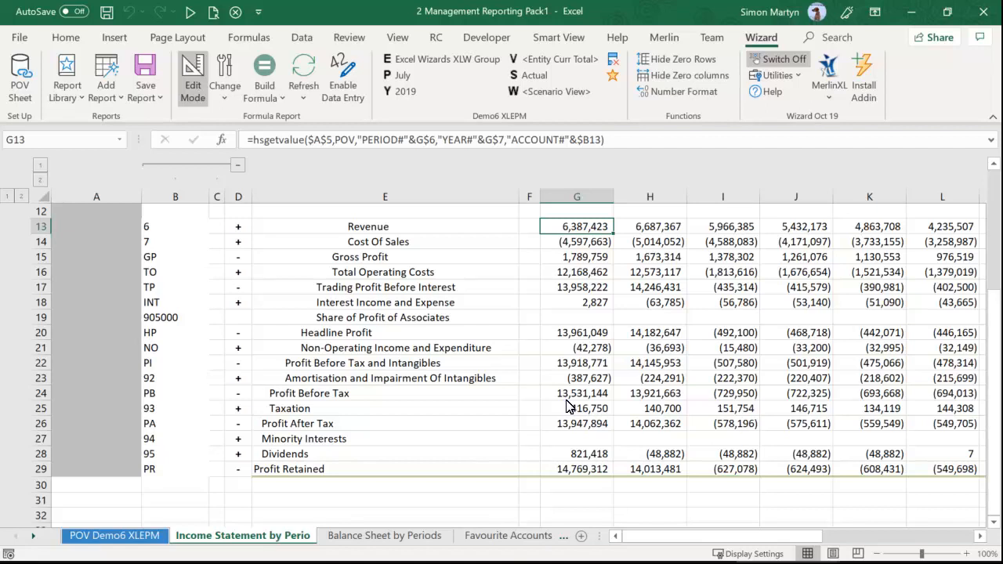
Delete the Cost Of Sales row and all rows from Non-Operating Income and Expenditure through Profit Retained.
left_click(41, 348)
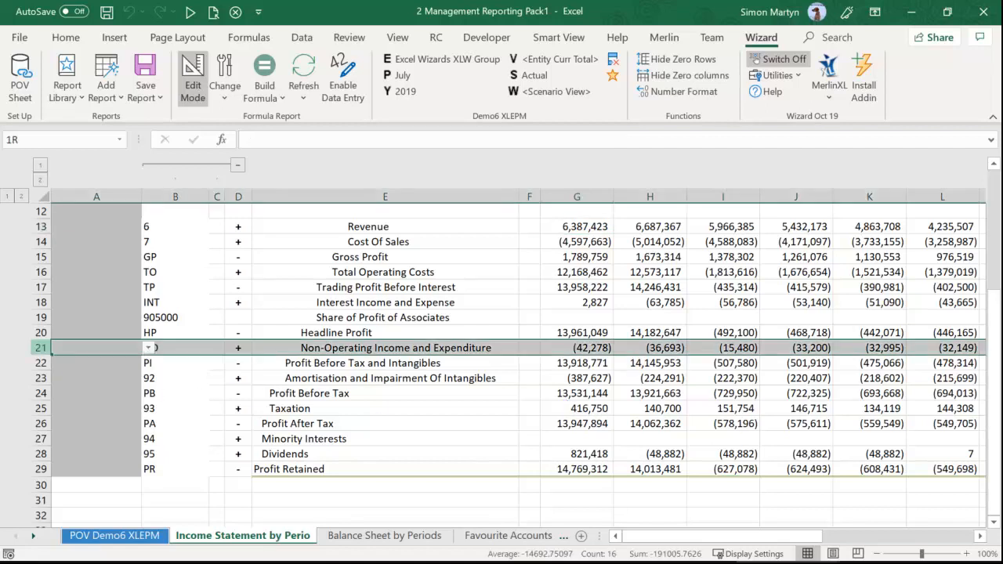
left_click_drag(50, 350, 52, 475)
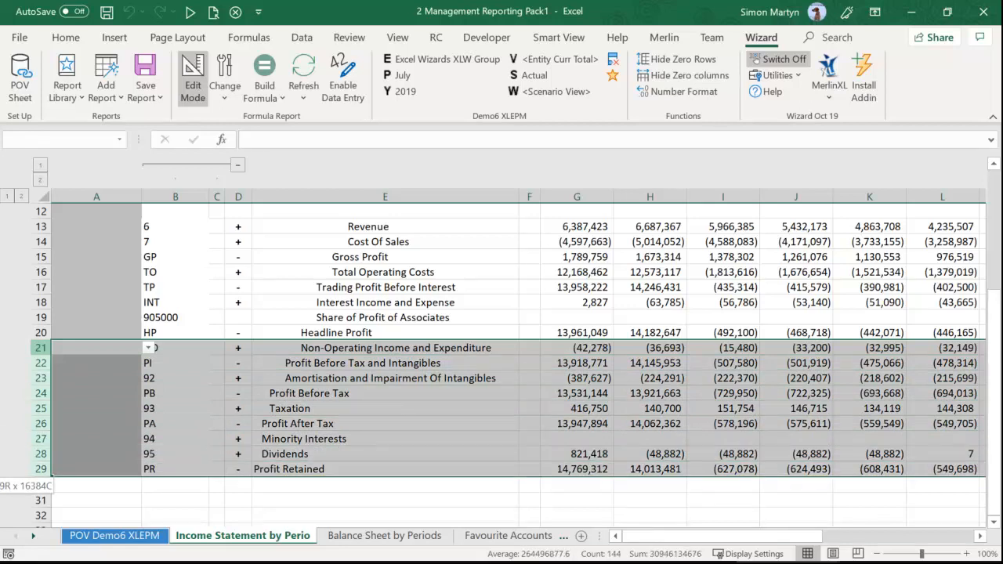
right_click(112, 347)
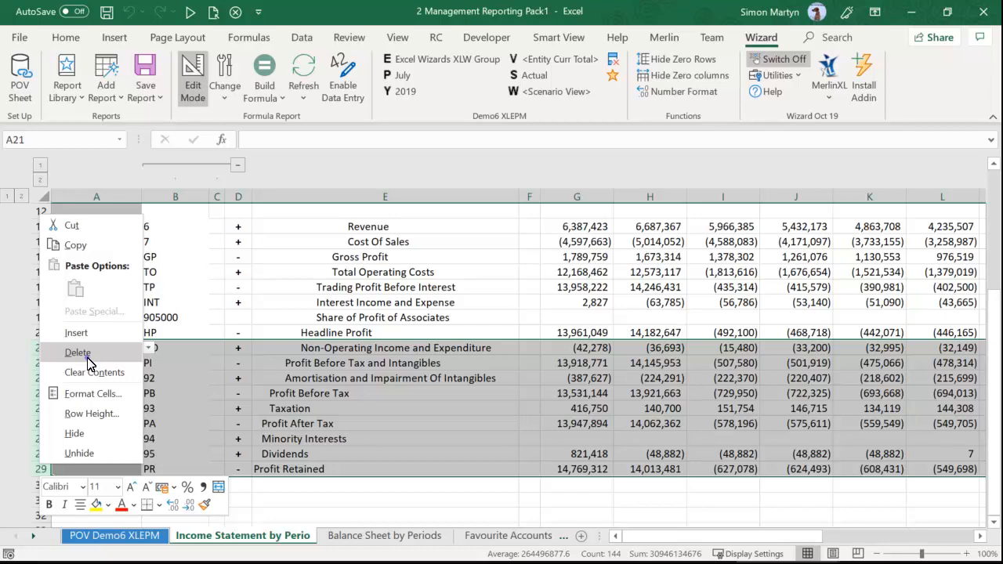
left_click(87, 354)
scroll(502, 289, "up", 4)
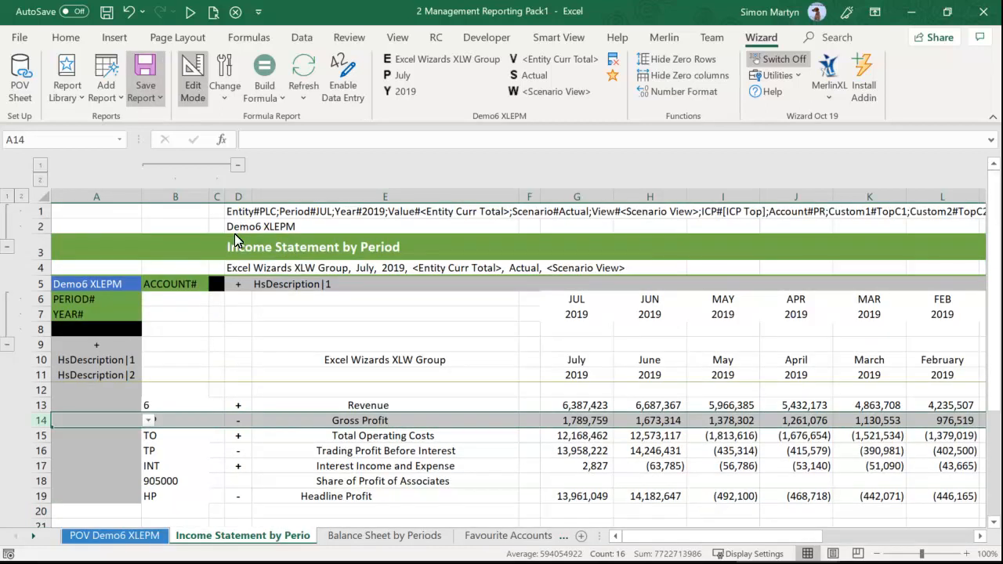
Save the edited report rows as a new Account row template named Headline Profit.
left_click(154, 102)
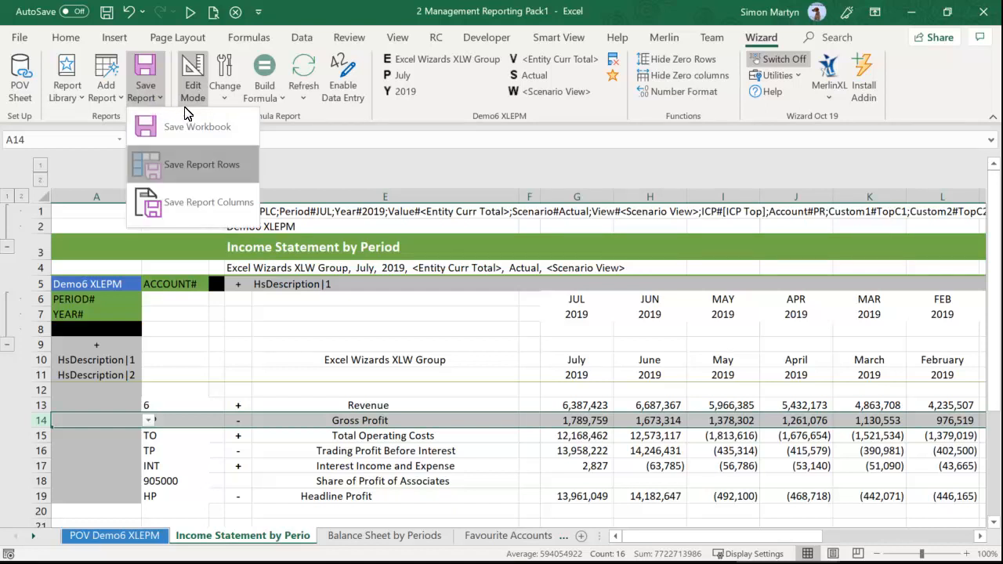
left_click(213, 167)
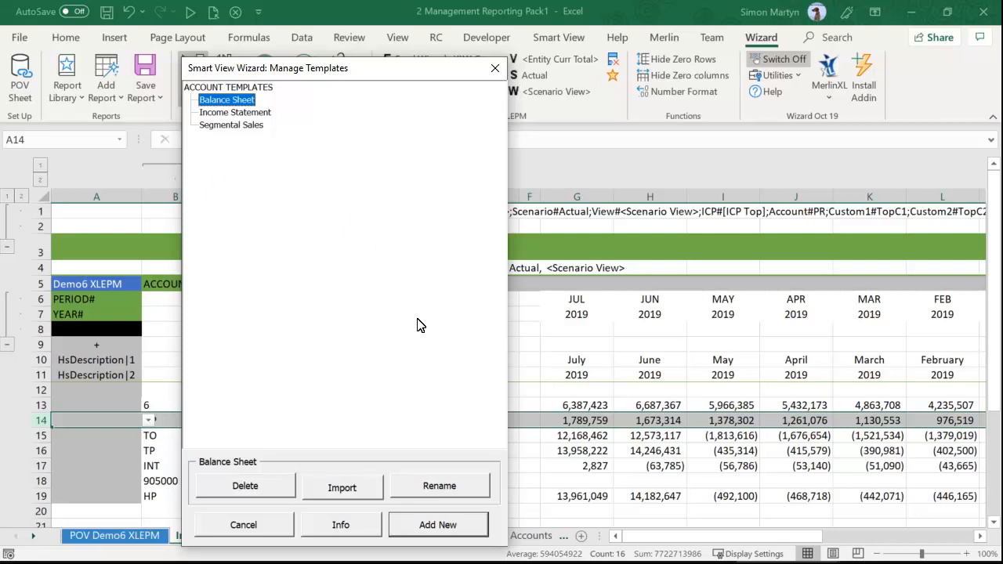
left_click(445, 525)
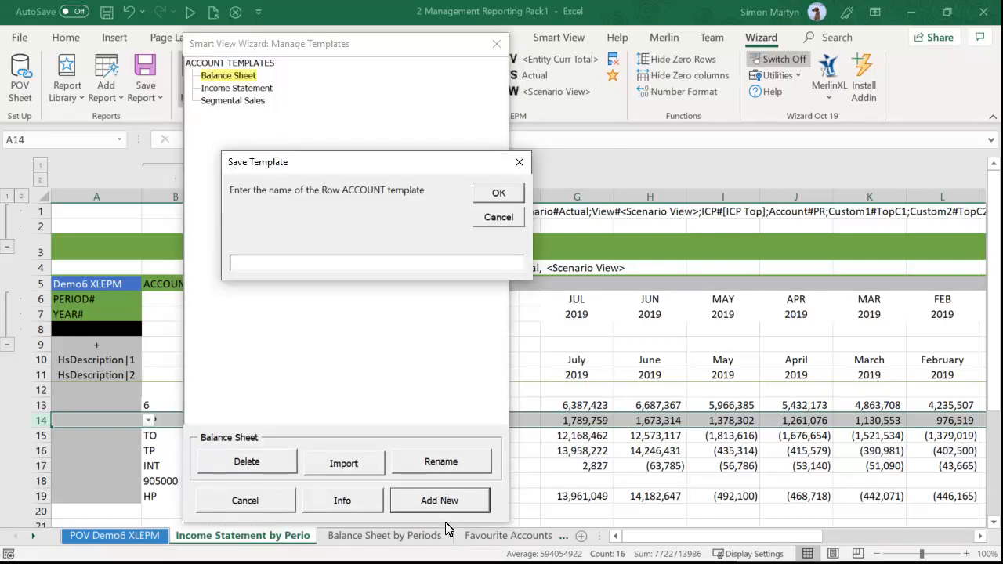
left_click(235, 264)
type("Headline Profit")
left_click(499, 194)
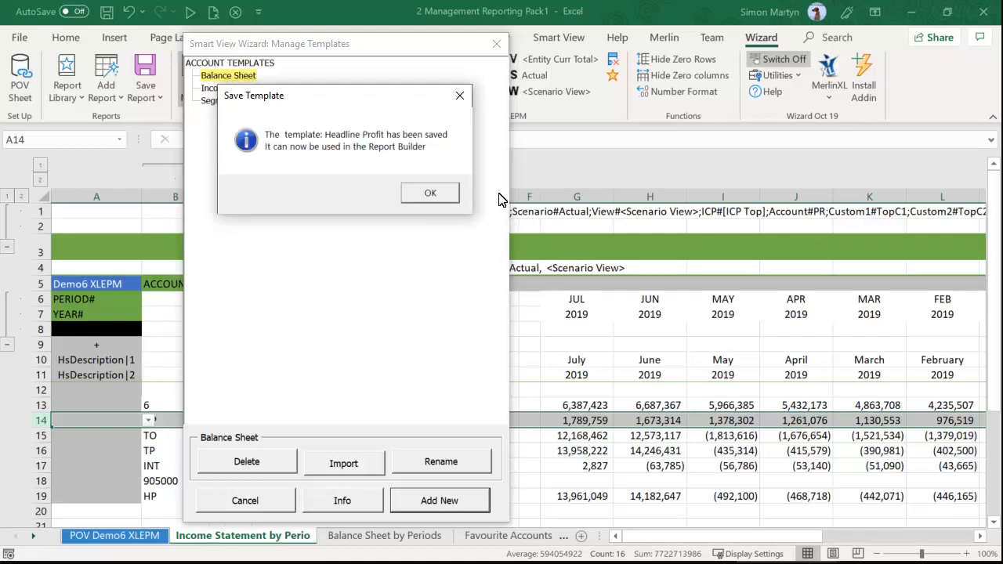
left_click(428, 193)
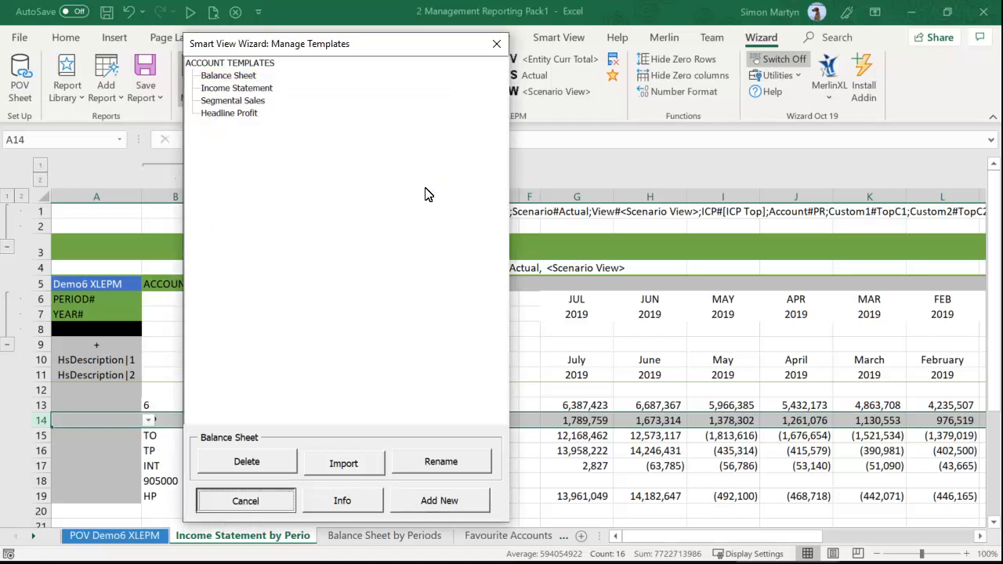
left_click(259, 503)
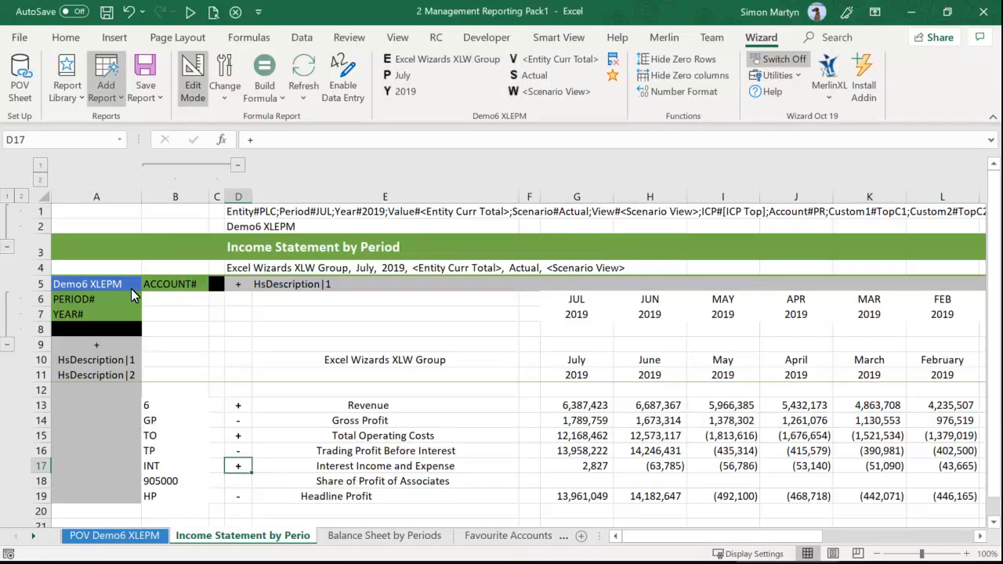
Start a report in the Report Builder with Account in the rows, using the Headline Profit template.
left_click(122, 93)
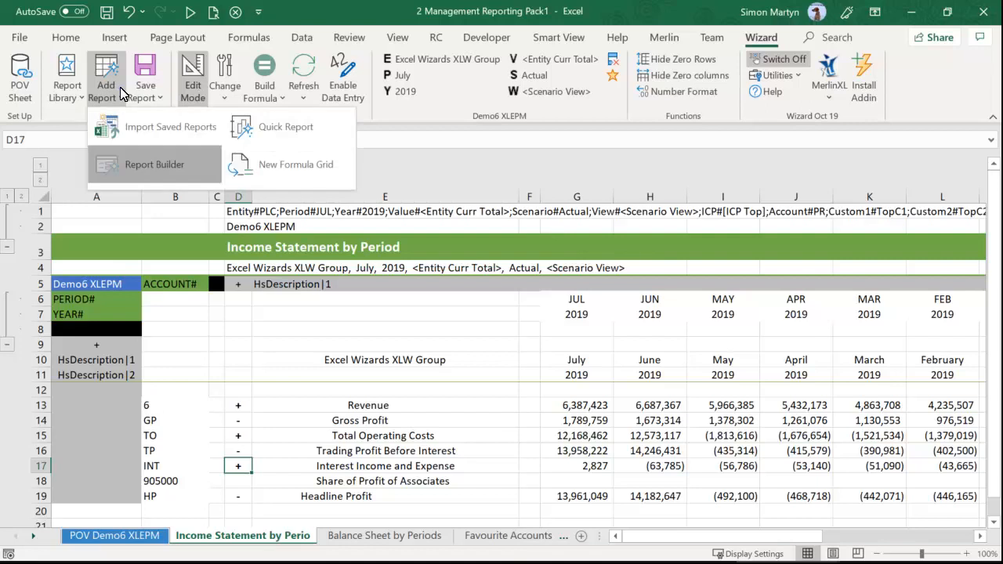
left_click(154, 165)
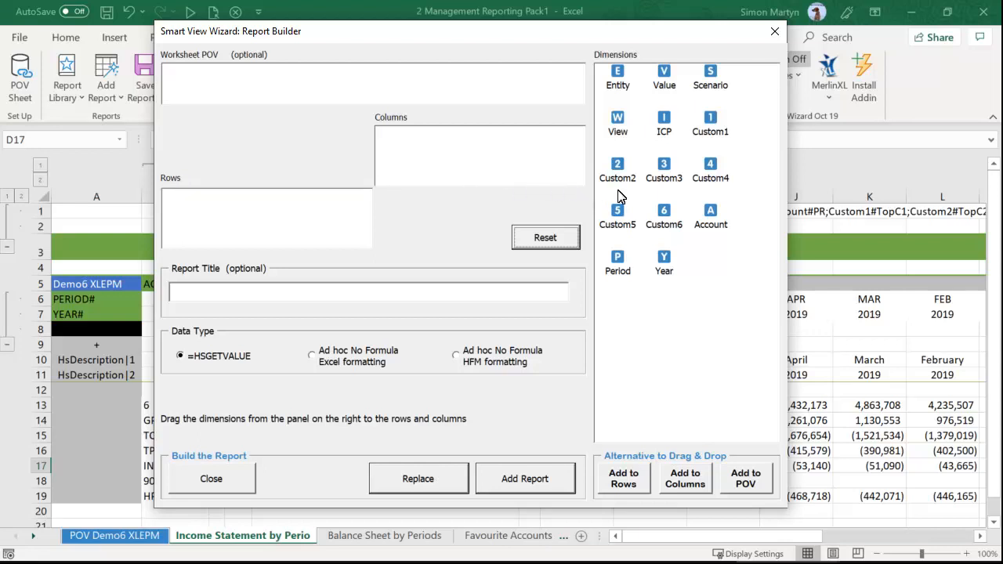
left_click_drag(708, 218, 179, 205)
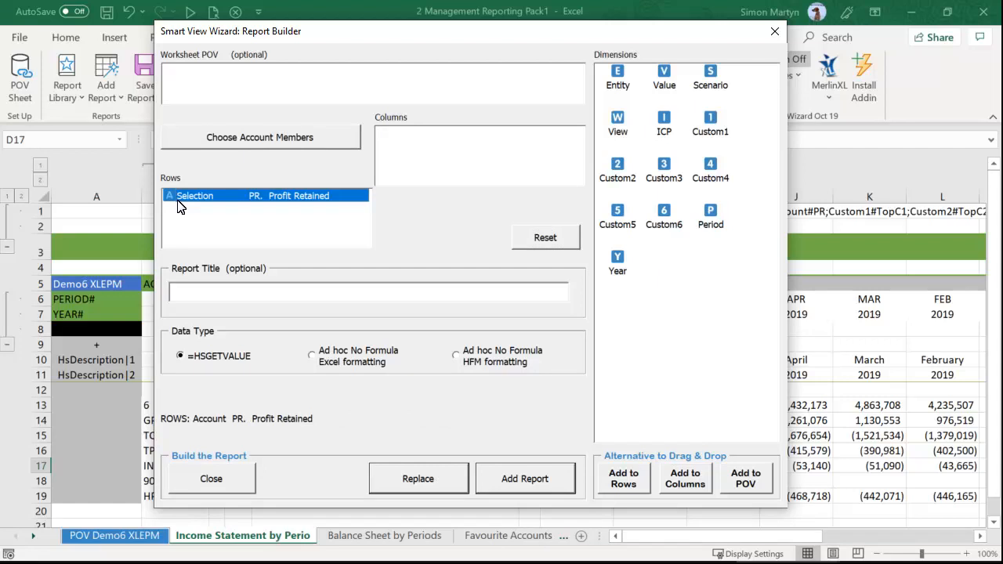
left_click(270, 146)
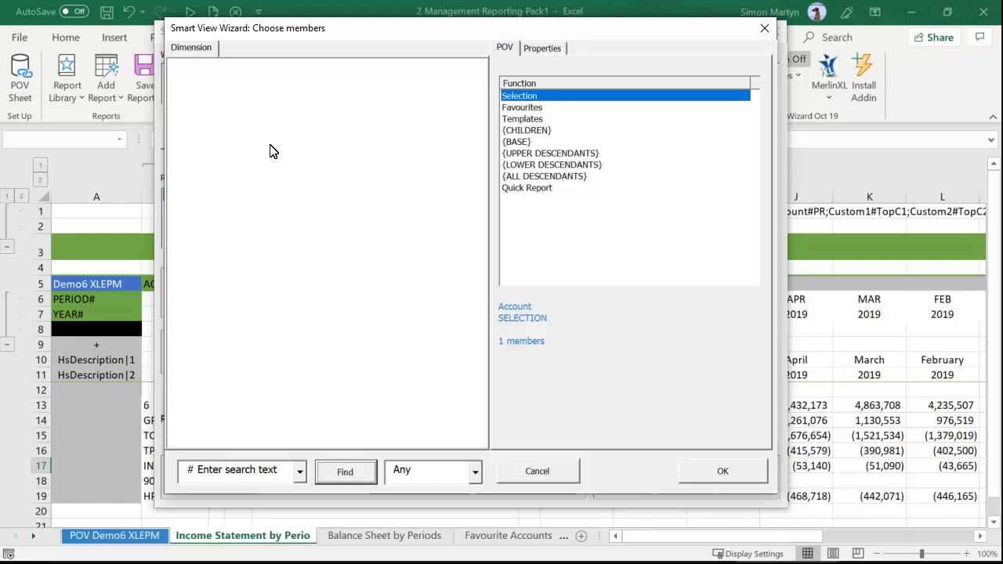
left_click(522, 119)
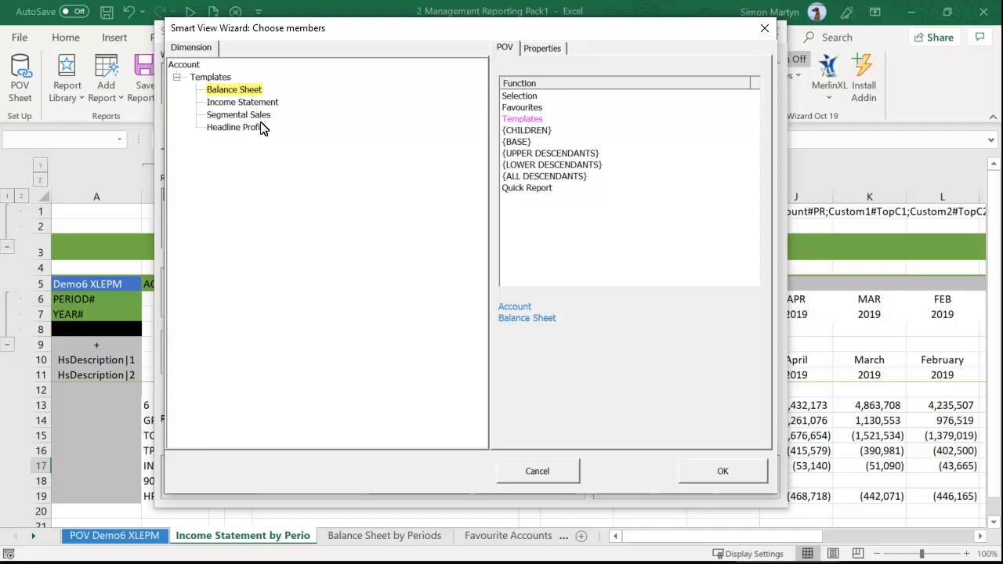
left_click(222, 129)
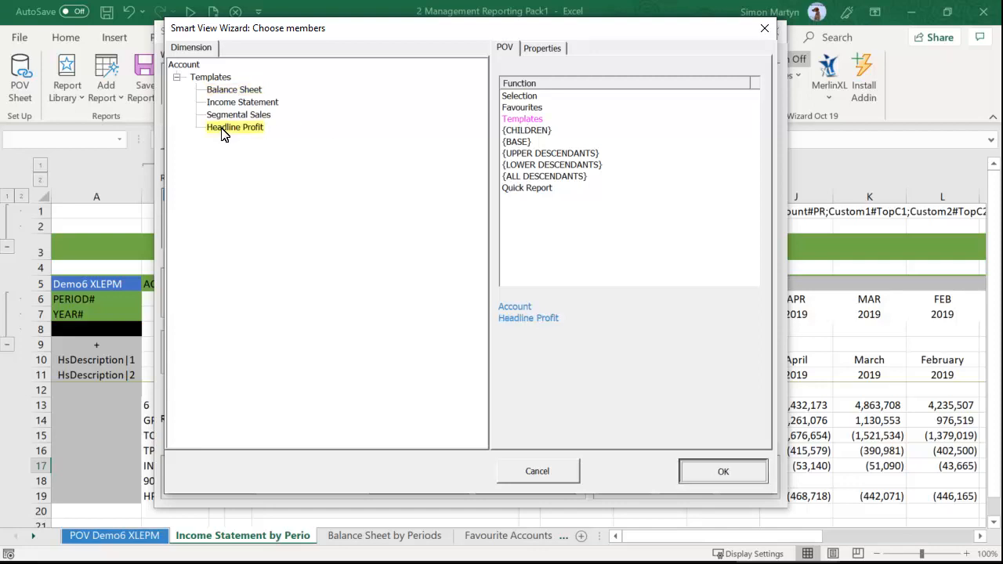
left_click(705, 473)
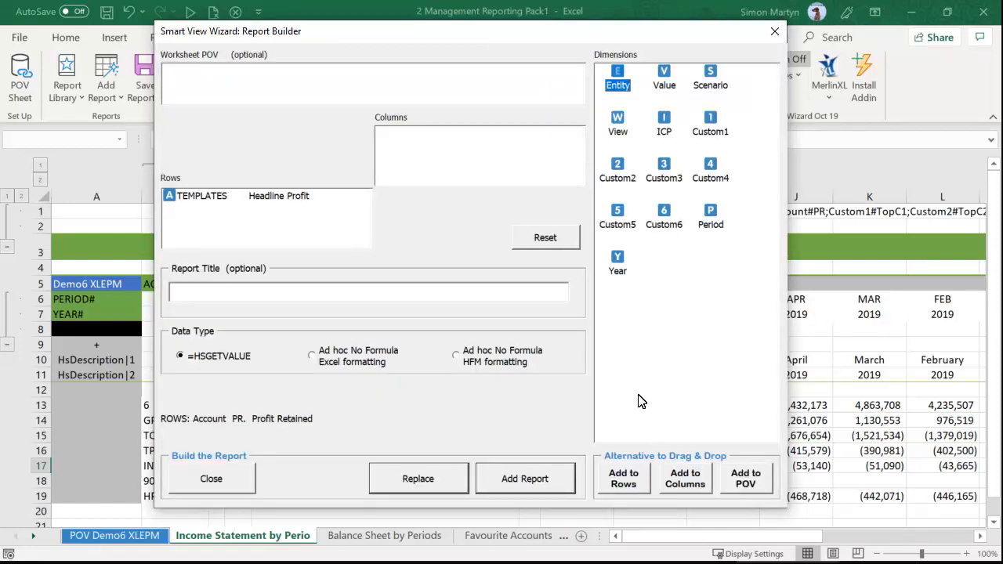
Place Entity in the report columns and add Europe, North America and Head Office Total to the Excel Wizards XLW Group selection.
left_click_drag(609, 84, 385, 144)
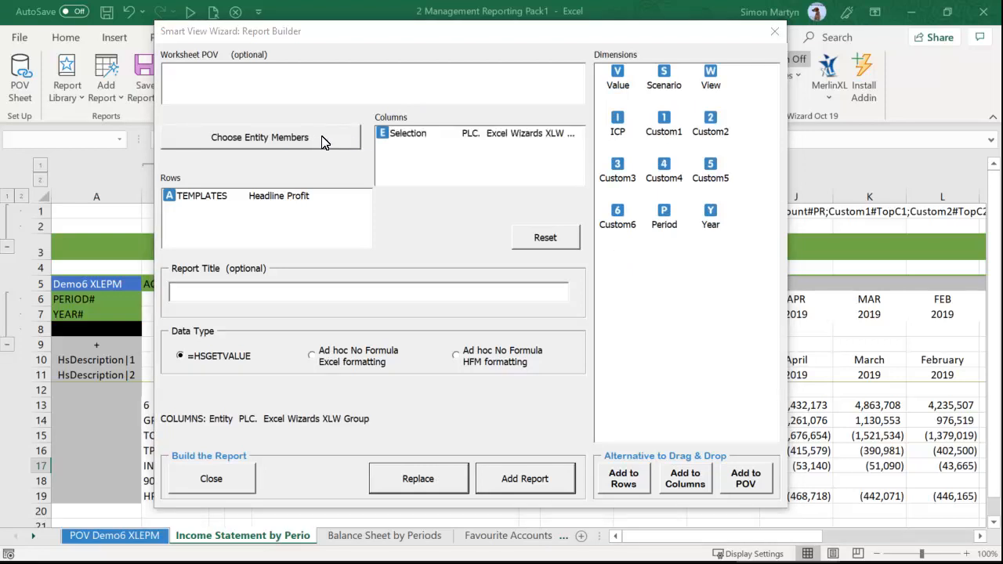
left_click(292, 137)
left_click(201, 138)
left_click(201, 163)
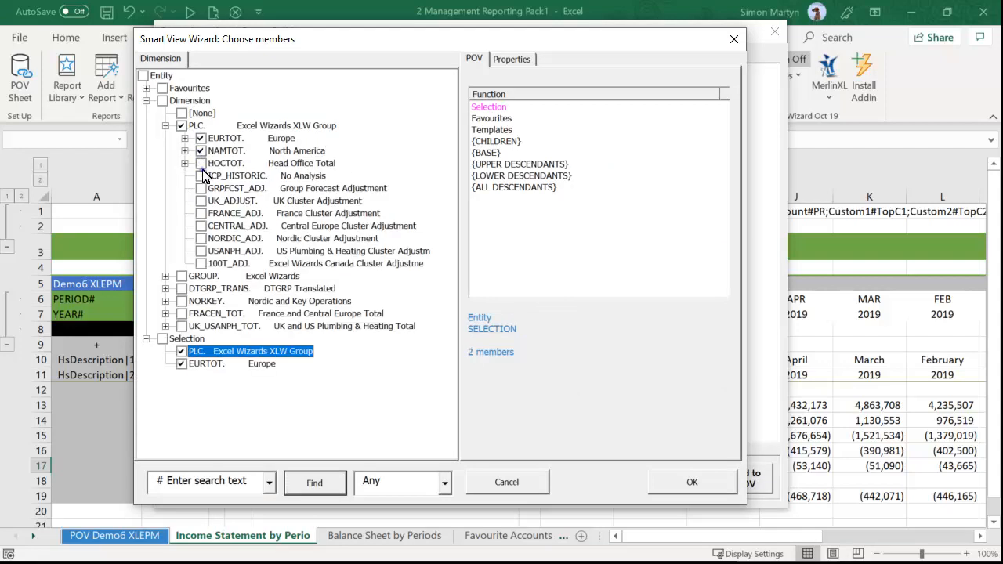
left_click(692, 480)
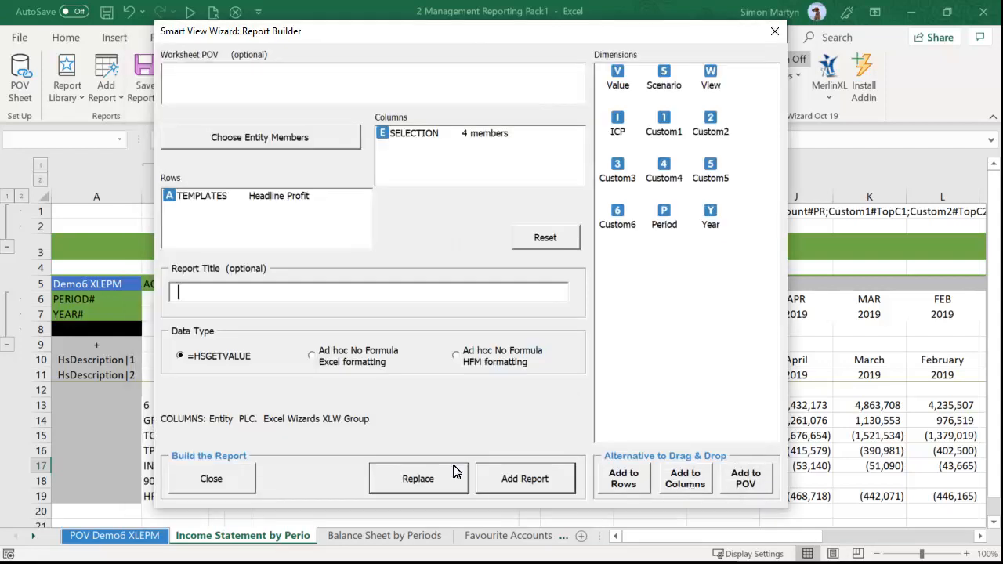
Title the report Headline Profit by Entity, add it to the workbook, and inspect the Excel Wizards XLW Group Revenue formula.
type("Headline Profit by Entity")
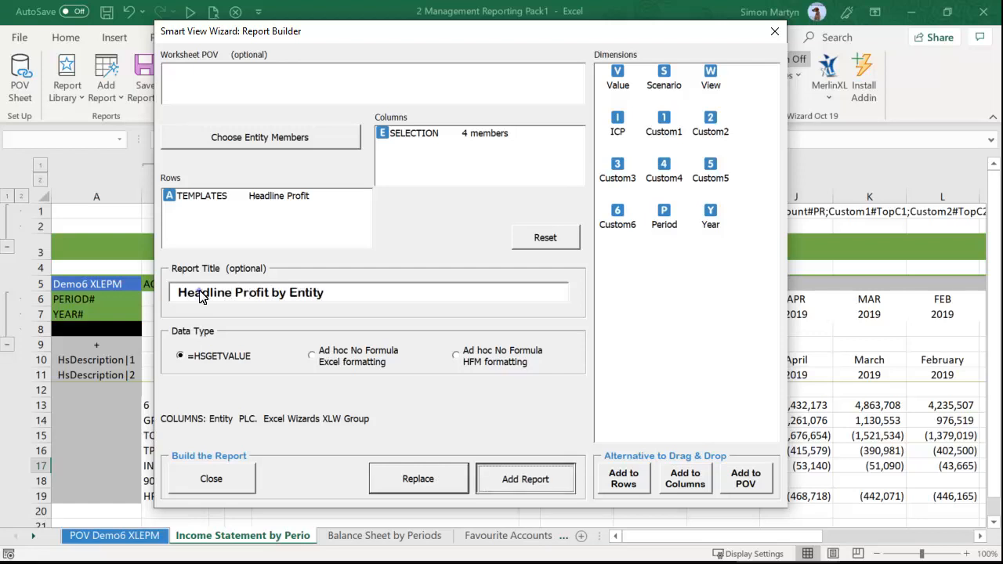
key("Tab")
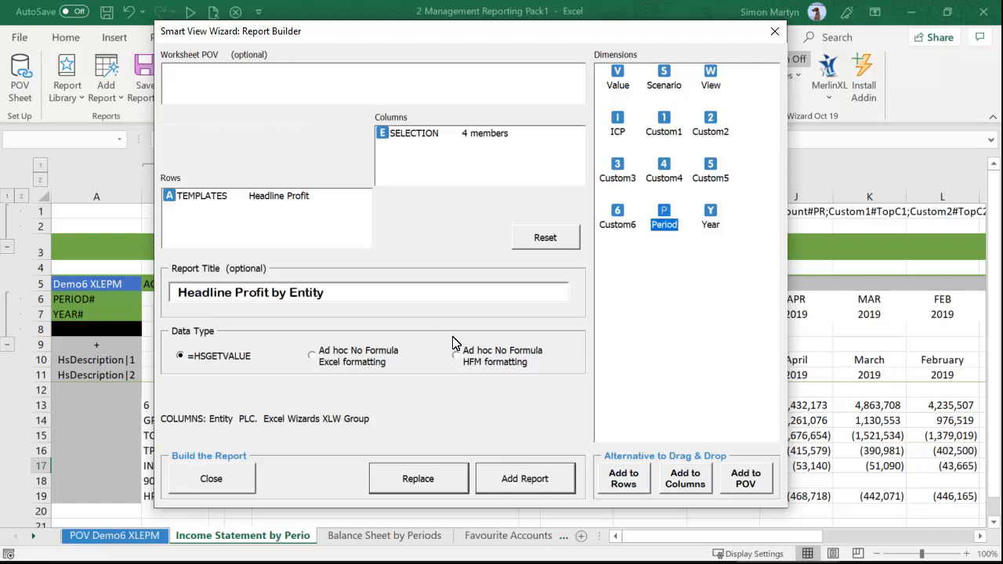
left_click(536, 479)
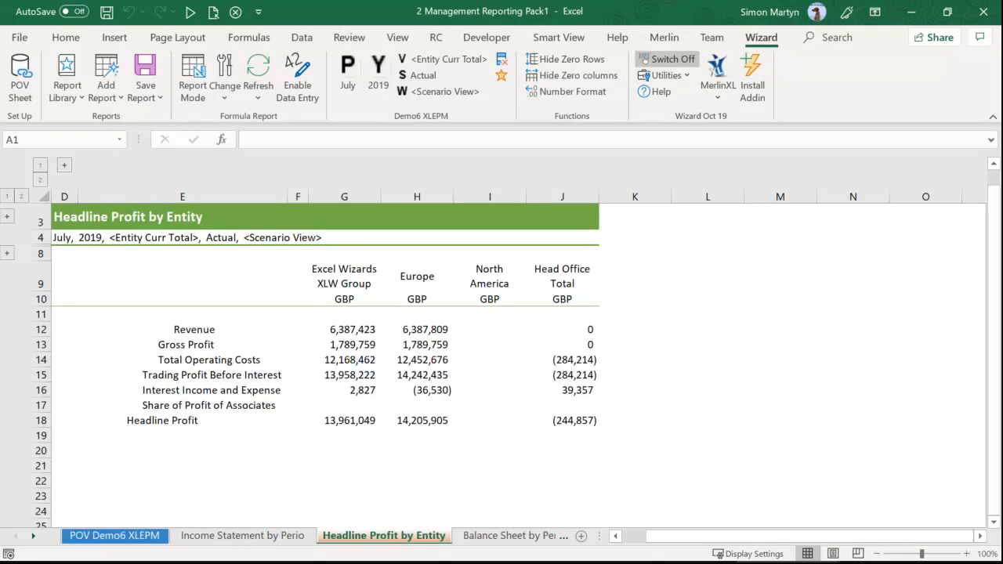
left_click(344, 330)
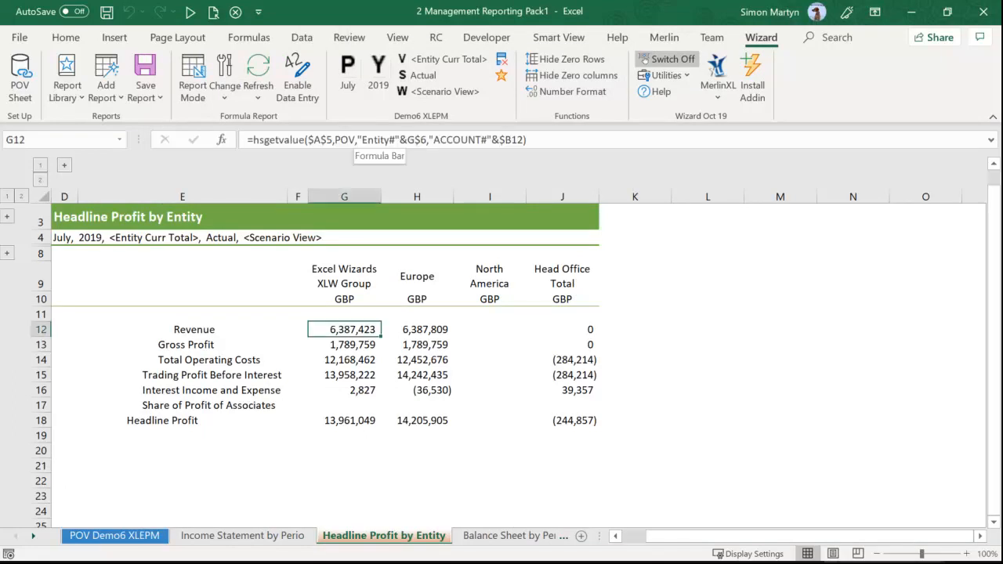